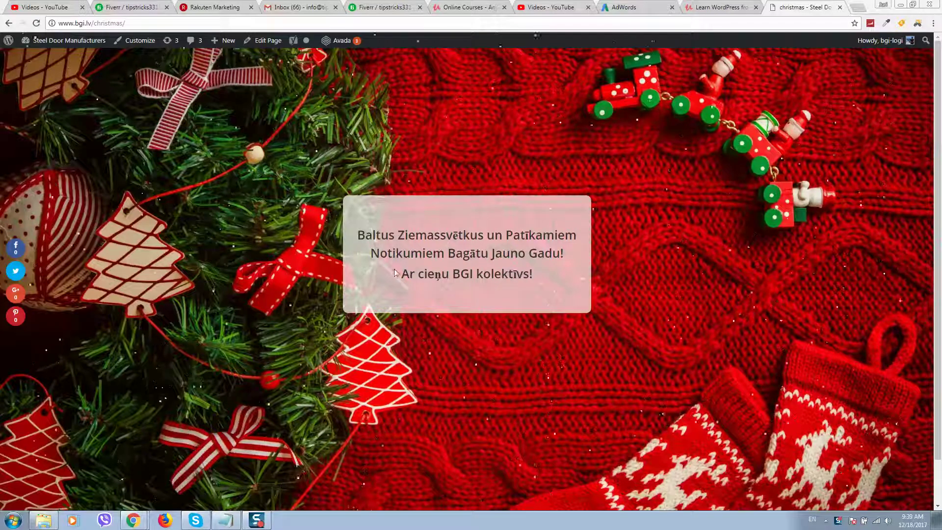
Step: Inspect the Christmas greeting text, then bring up the Dashboard link's context menu from the admin bar
mouse_move(373, 235)
mouse_down()
mouse_move(417, 235)
mouse_move(552, 287)
mouse_up()
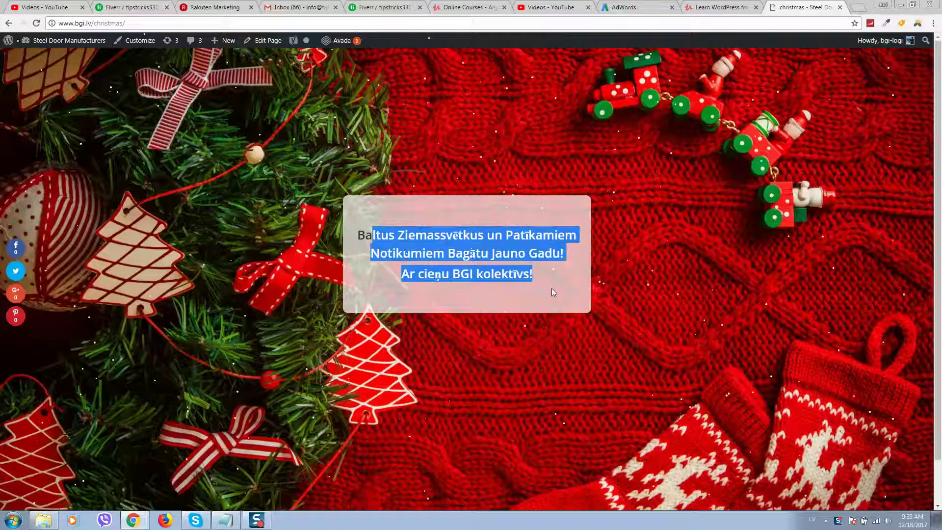
click(455, 168)
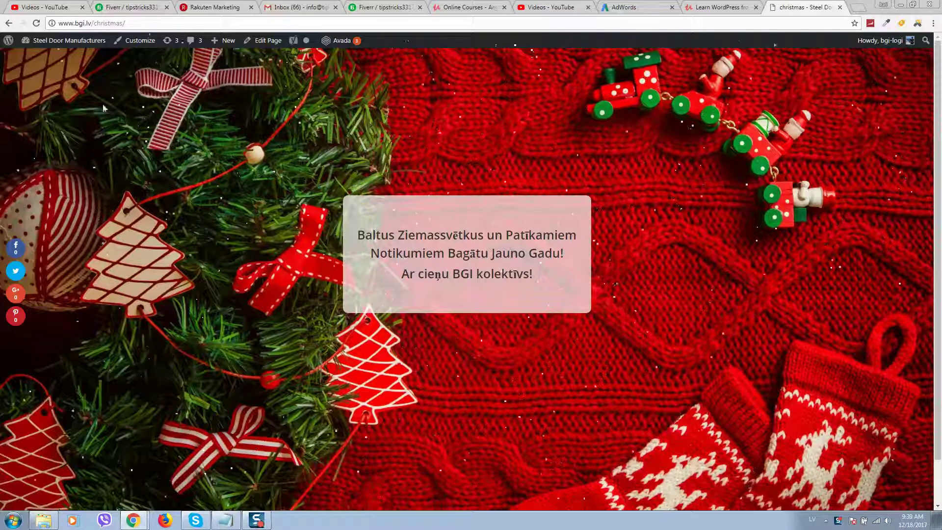
mouse_move(69, 40)
right_click(38, 58)
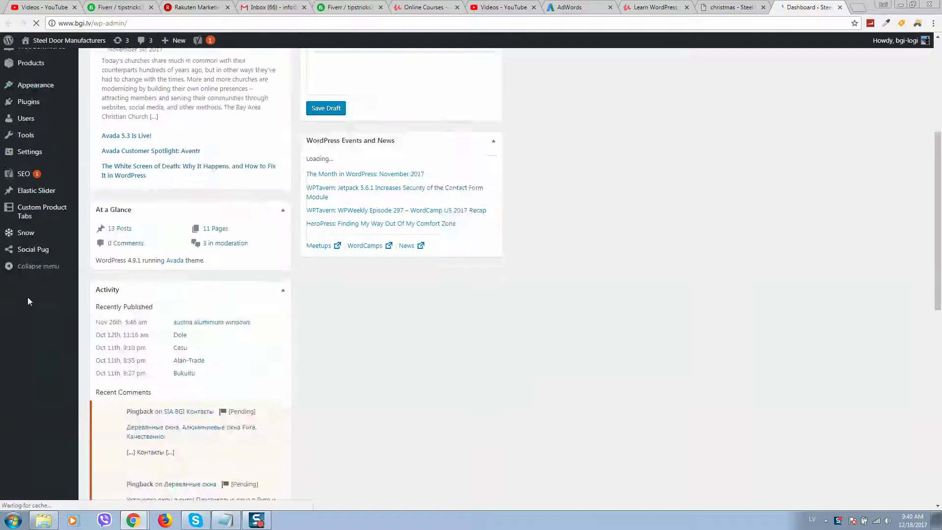
scroll(52, 304, down, 3)
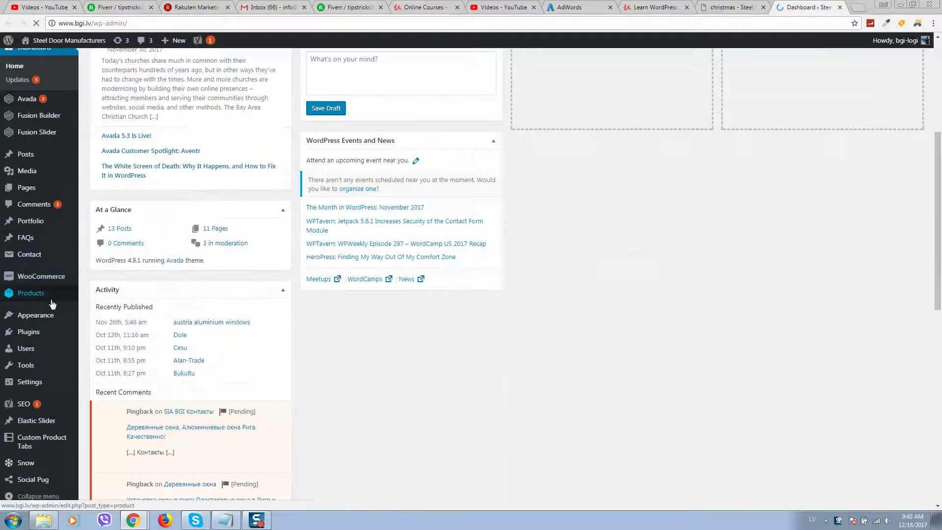
scroll(48, 154, up, 1)
scroll(37, 125, up, 1)
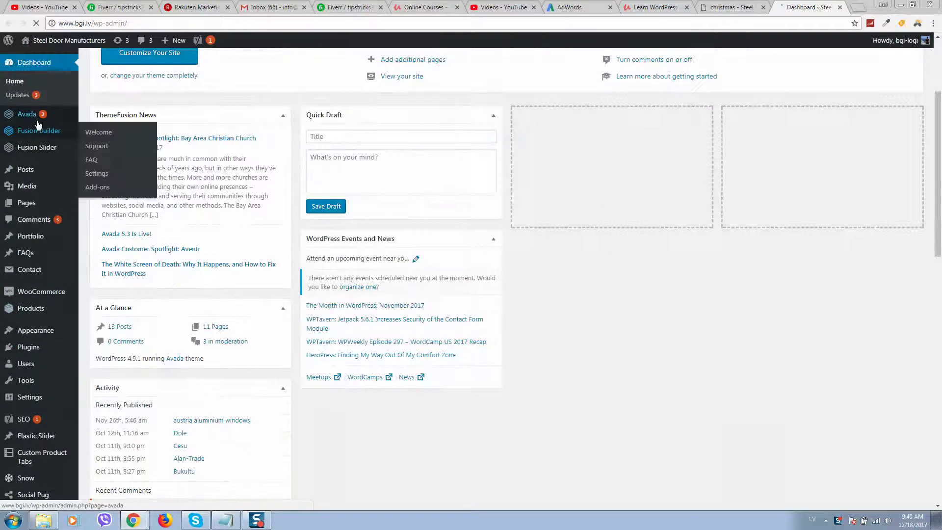
mouse_move(27, 98)
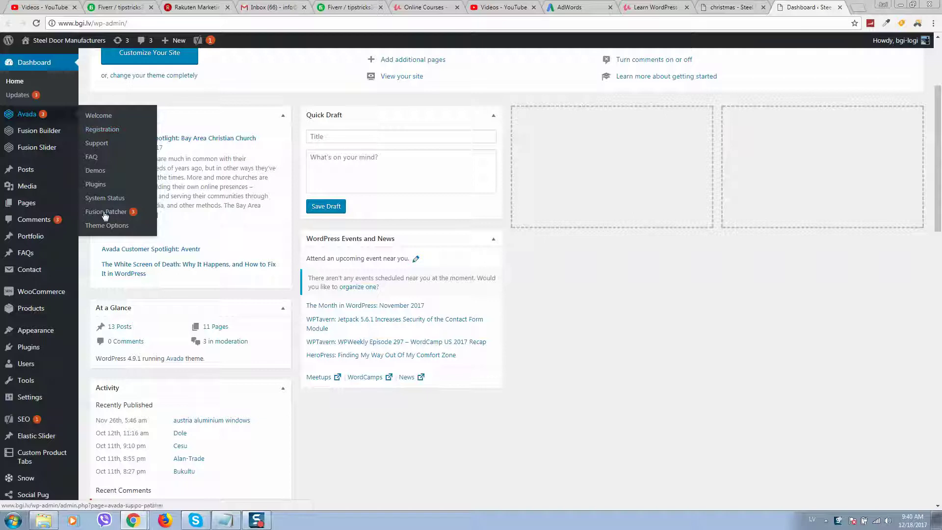
Step: Go to Avada > Theme Options from the dashboard sidebar
click(105, 226)
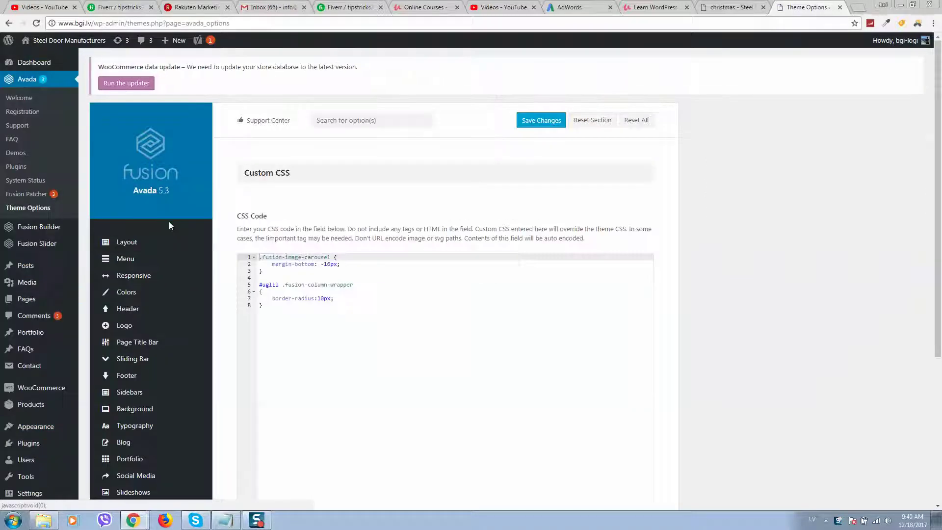
scroll(148, 189, down, 2)
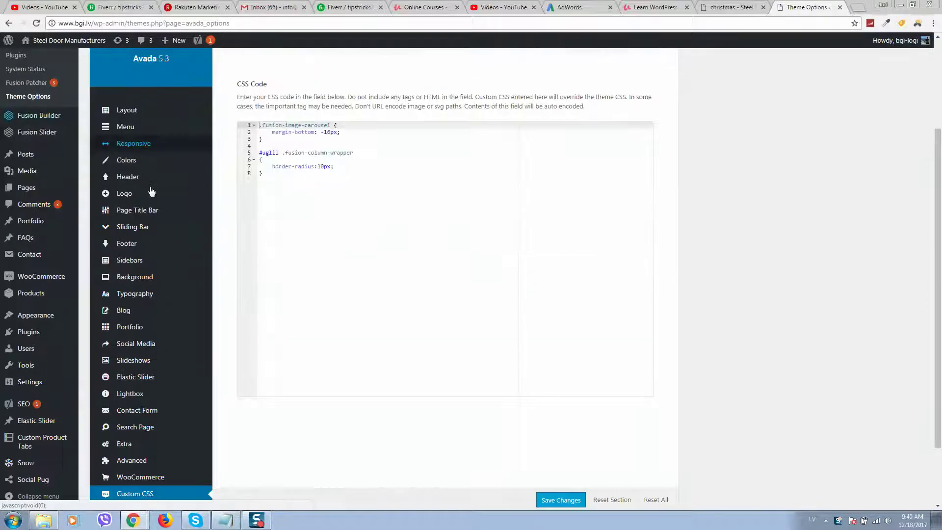
scroll(221, 170, down, 1)
scroll(158, 191, up, 3)
scroll(166, 258, down, 2)
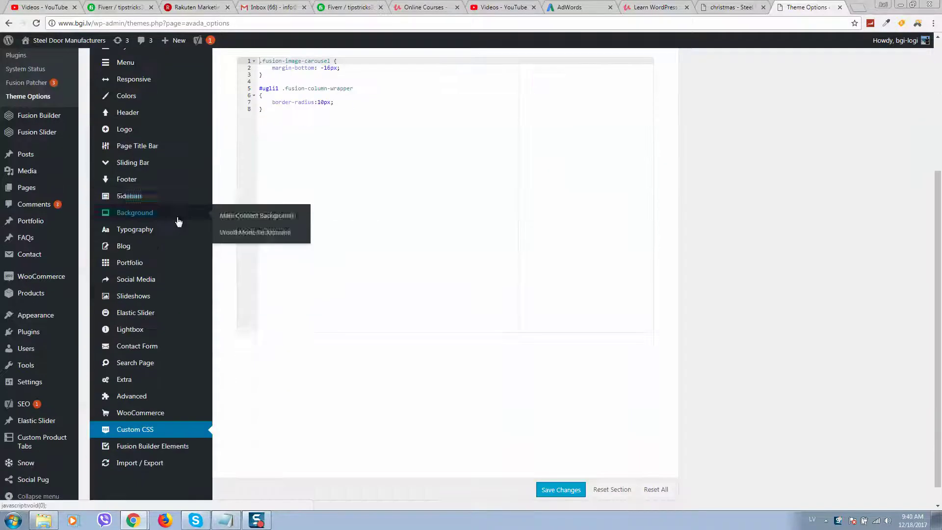
scroll(169, 208, up, 1)
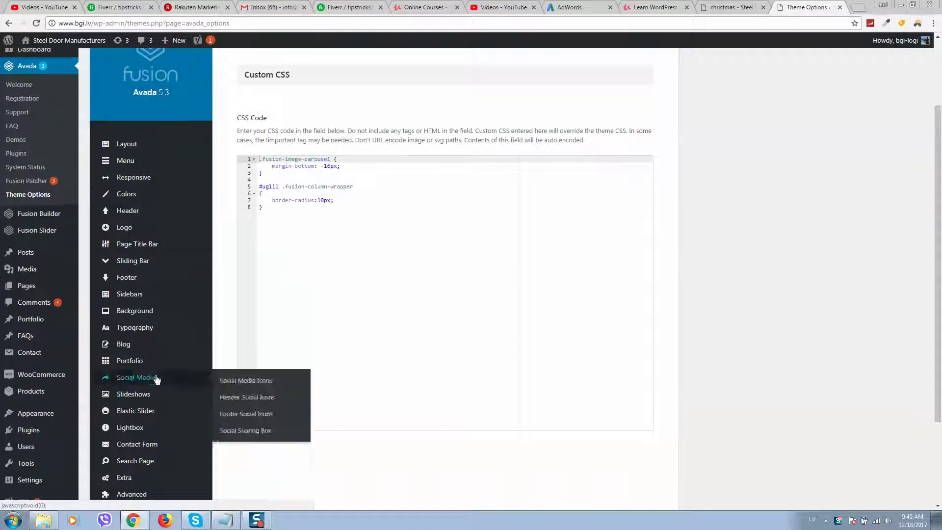
scroll(158, 379, down, 2)
scroll(158, 301, down, 1)
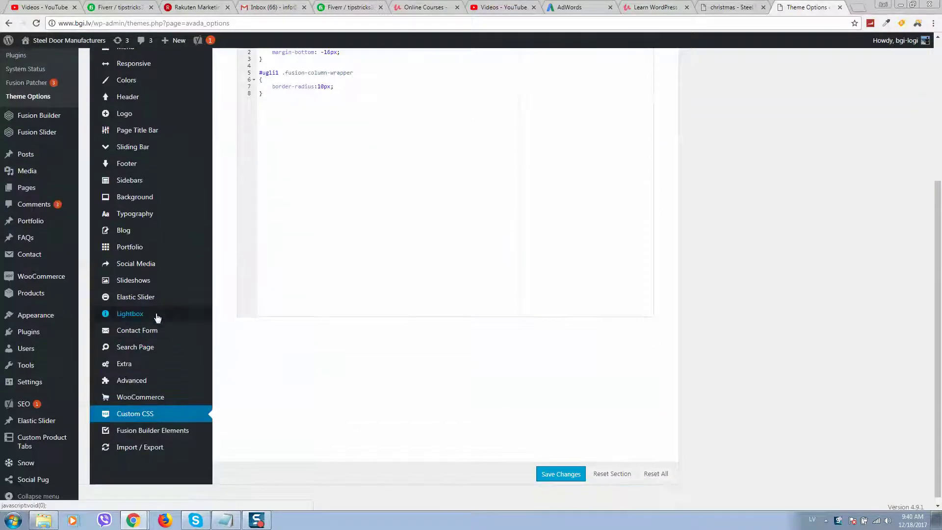
Step: Enter the Body Typography section under Typography
click(151, 221)
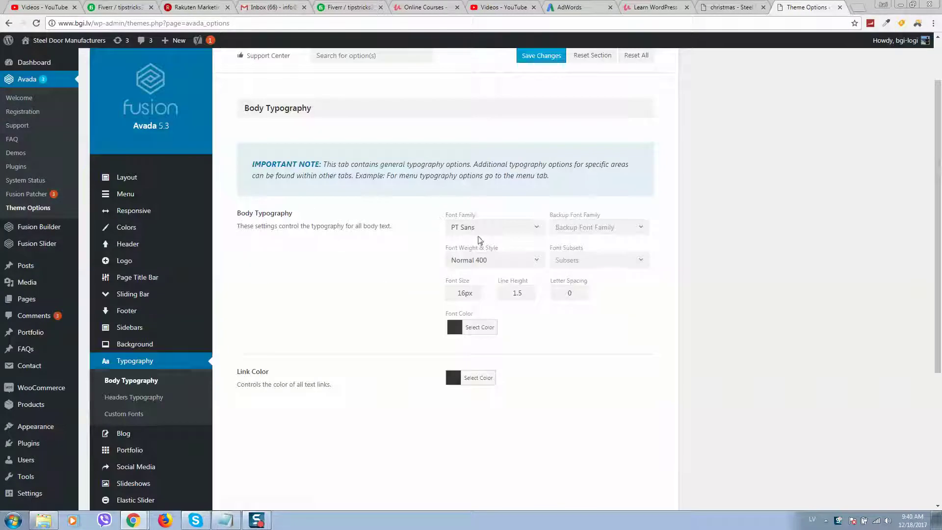
Step: Set the body font family to Arial, Helvetica, sans-serif and save the changes
click(491, 228)
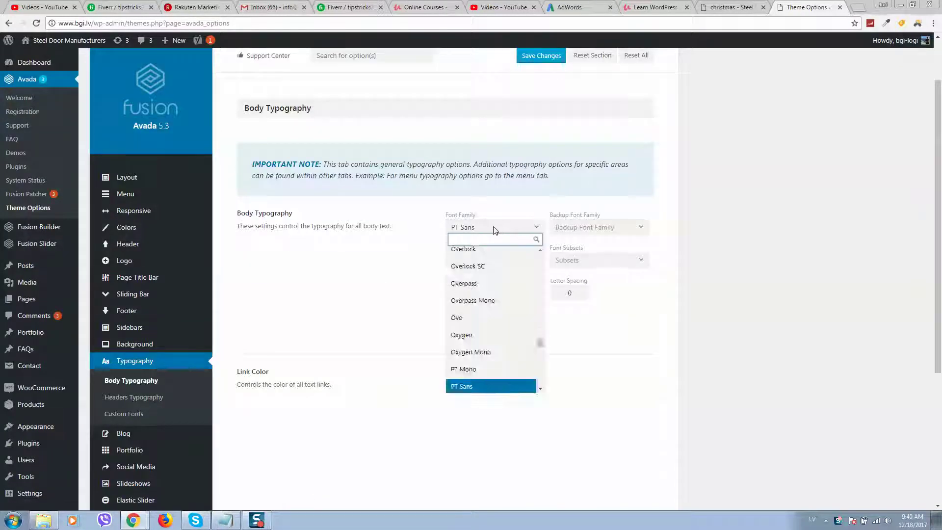
text(ari)
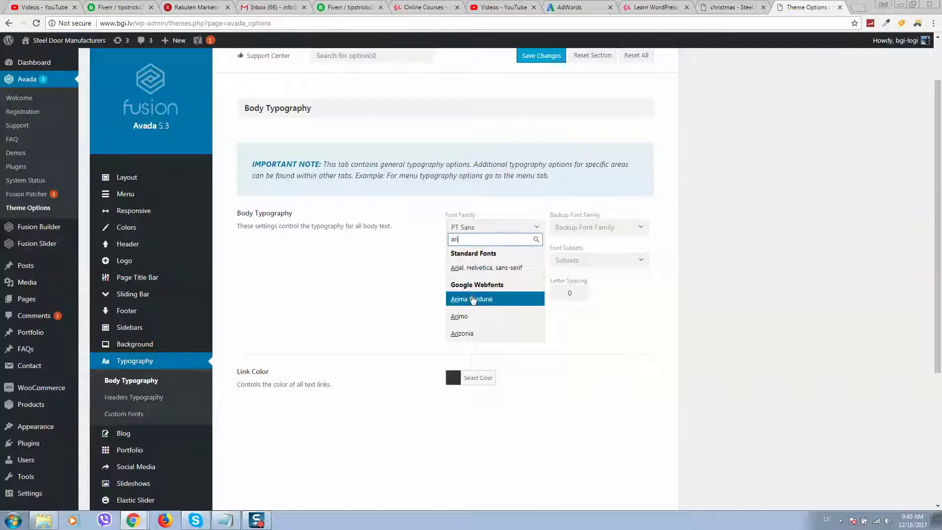
click(494, 269)
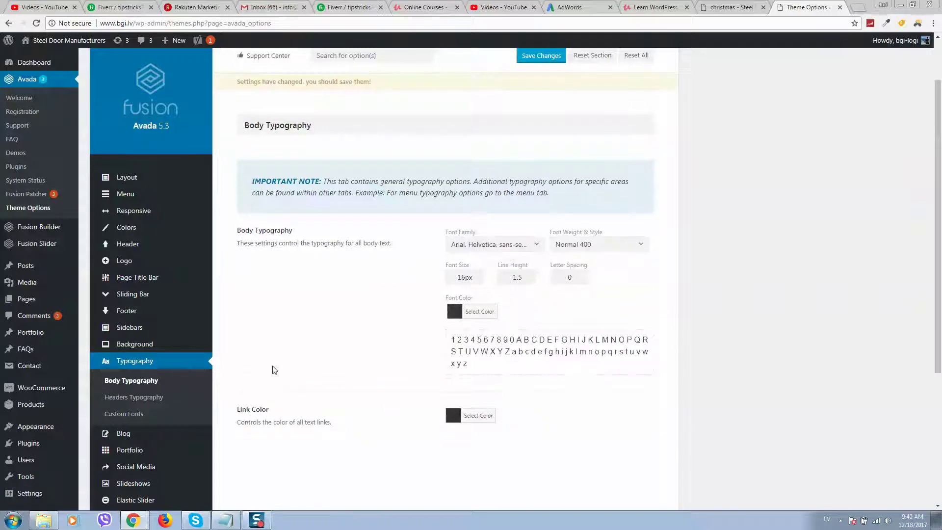
click(539, 57)
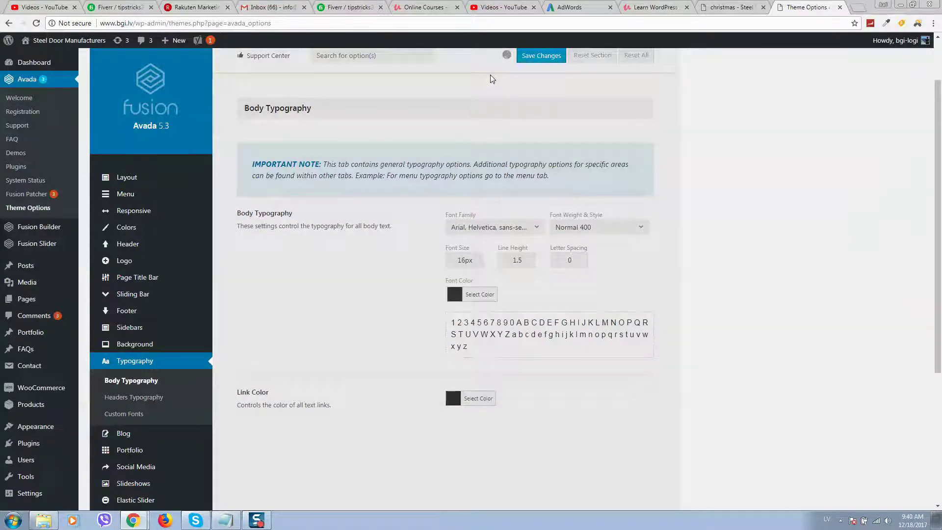
scroll(247, 300, down, 1)
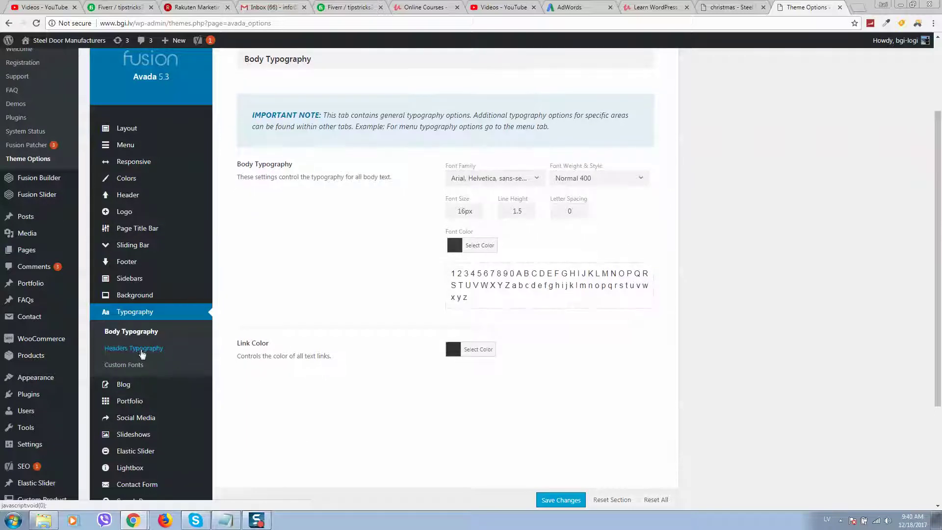
Step: In Headers Typography, set the H1 and H2 font families to Arial, Helvetica, sans-serif
click(135, 349)
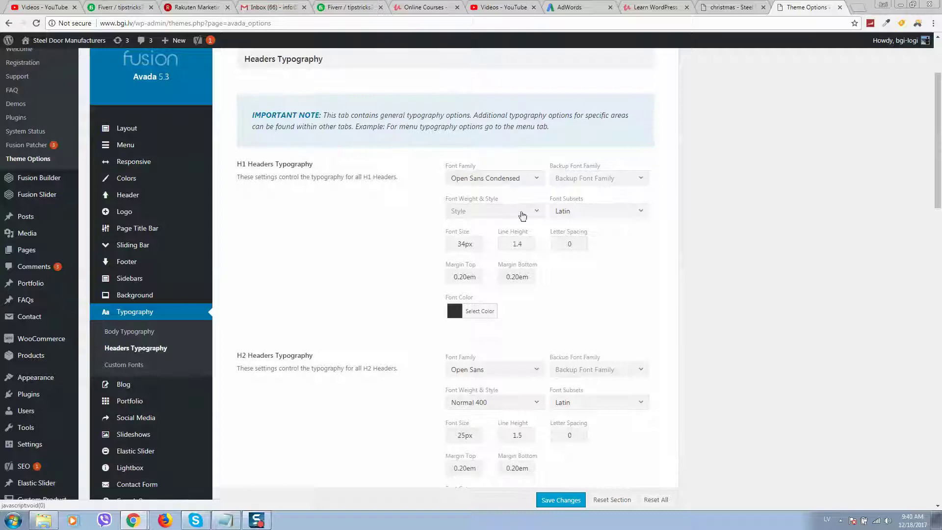
click(511, 180)
text(ari)
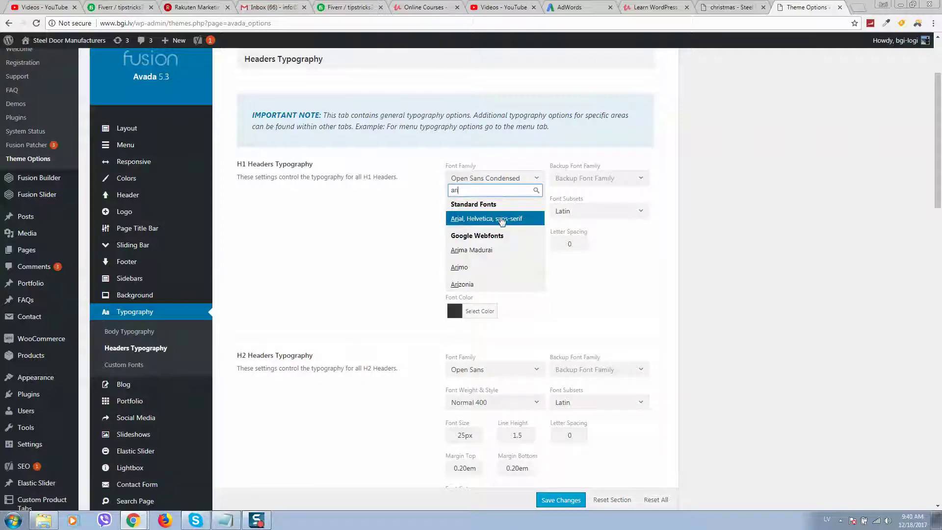
click(497, 219)
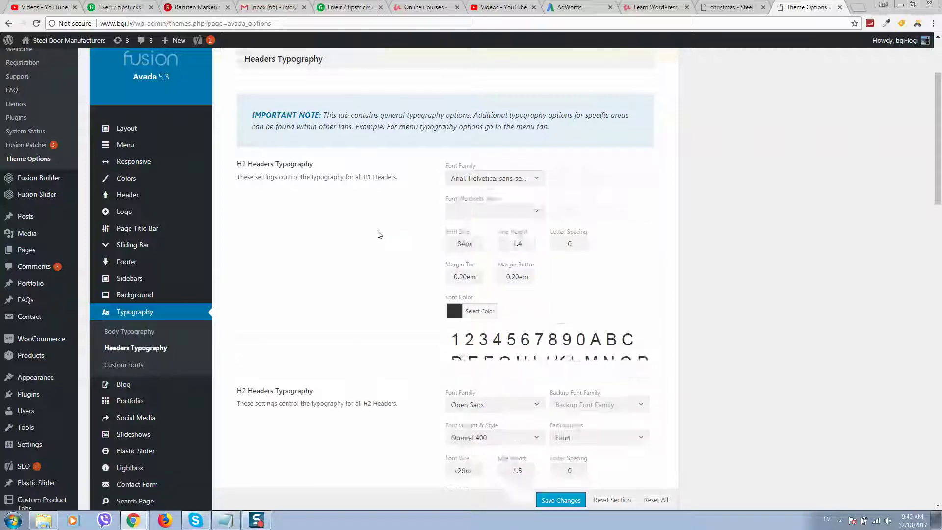
scroll(481, 223, down, 2)
scroll(480, 223, down, 2)
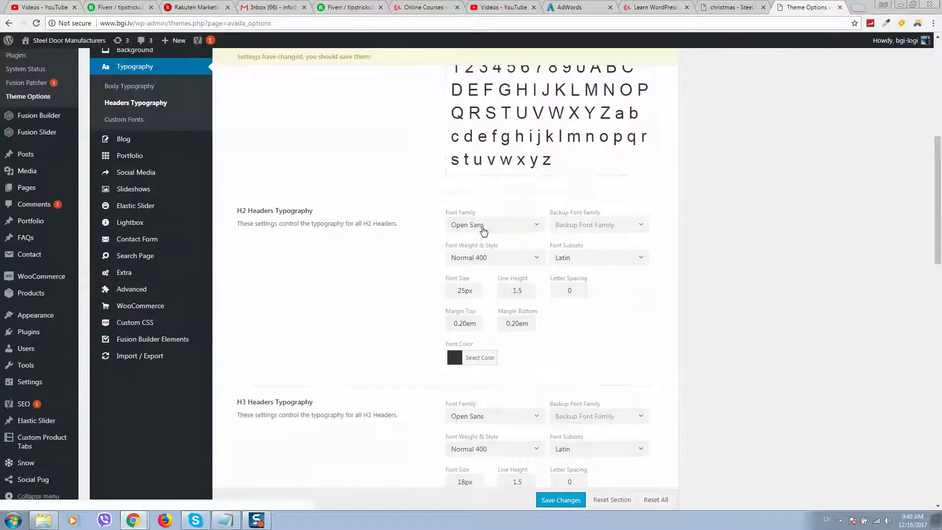
click(483, 225)
text(ar)
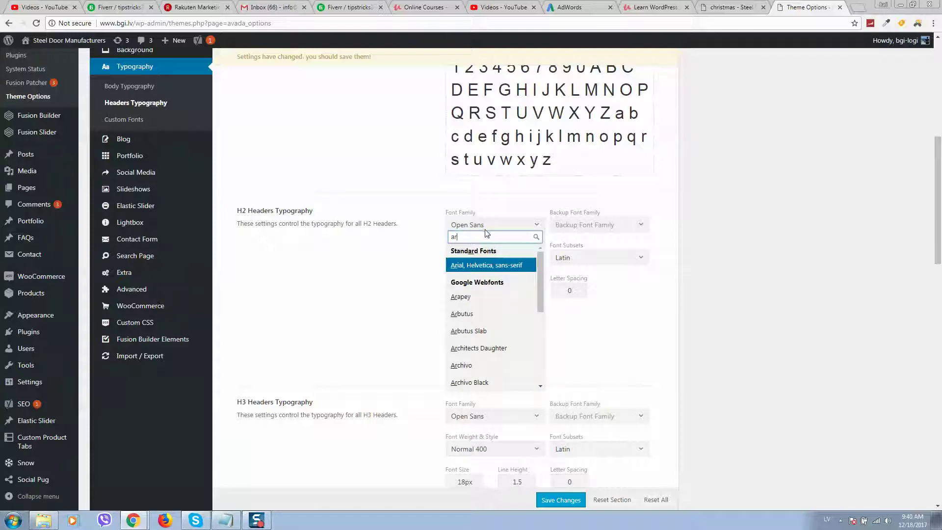
click(494, 266)
scroll(398, 243, down, 1)
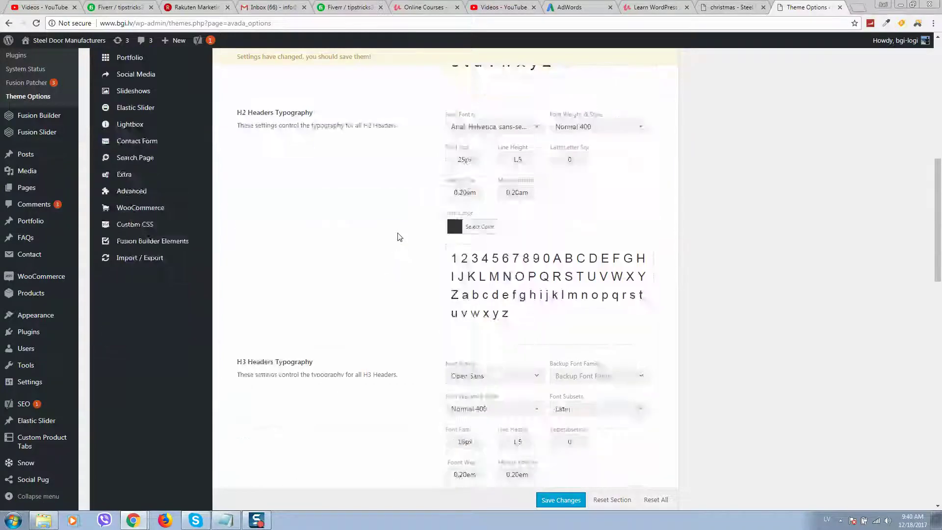
scroll(368, 206, down, 1)
scroll(448, 206, down, 2)
scroll(481, 186, down, 1)
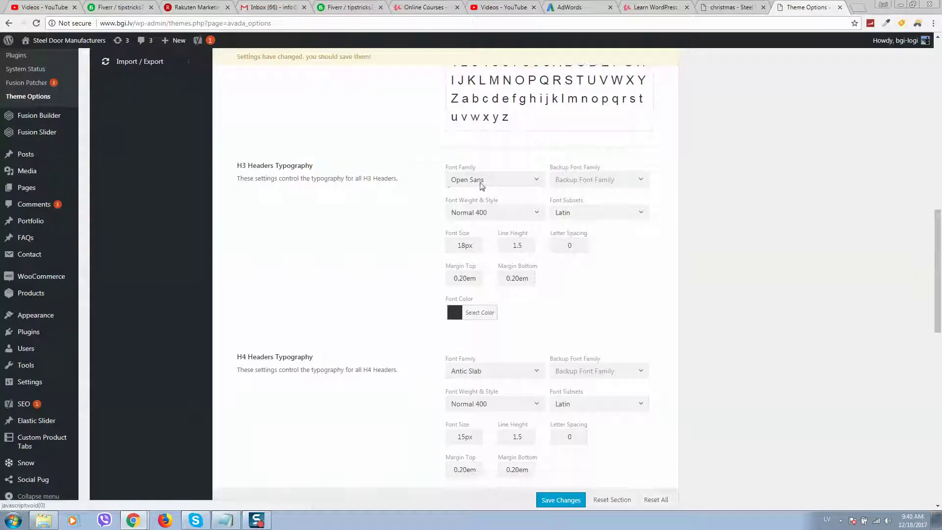
Step: Set the H3 and H4 font families to Arial, Helvetica, sans-serif and save the changes
click(481, 186)
text(ar)
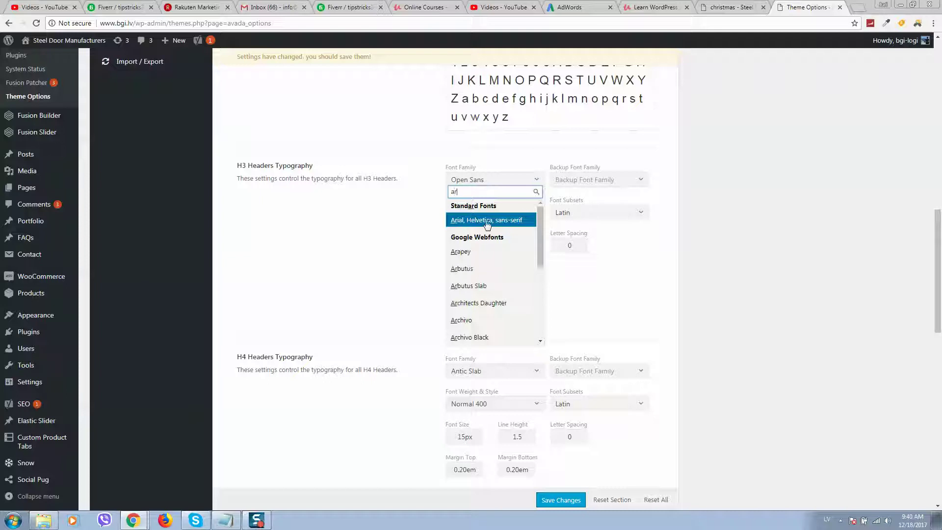
click(488, 221)
scroll(498, 255, down, 2)
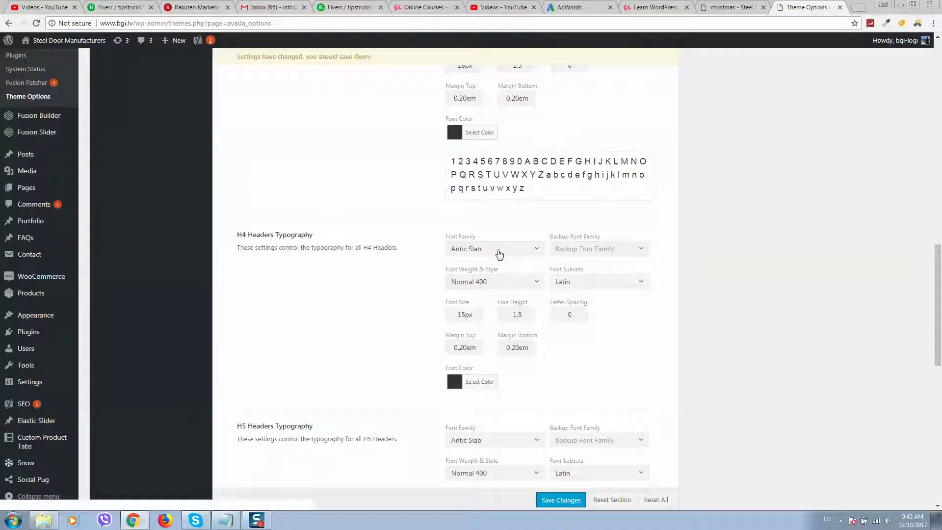
click(499, 255)
text(ari)
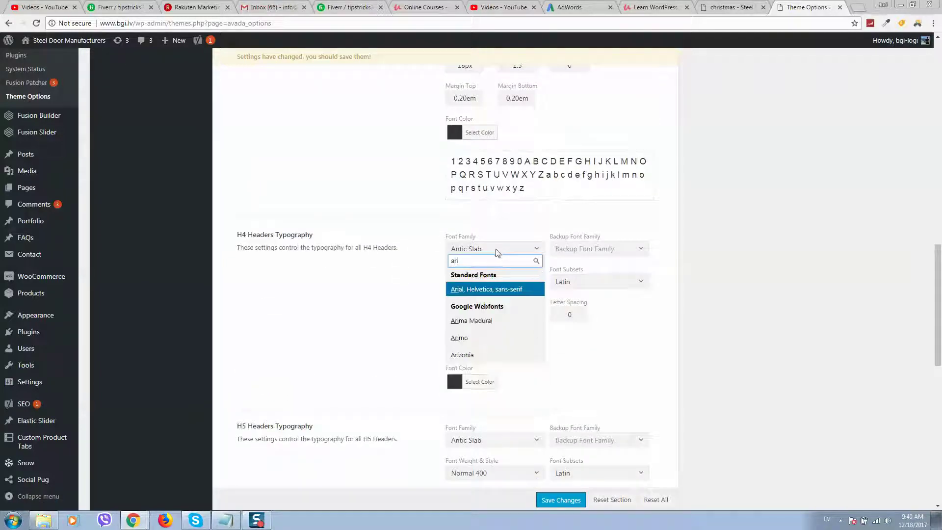
click(500, 292)
scroll(421, 277, down, 3)
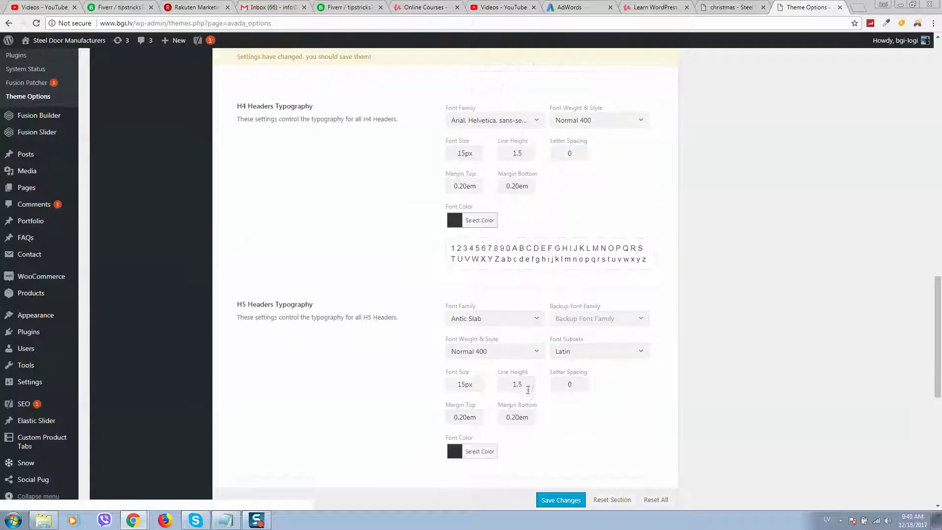
click(562, 501)
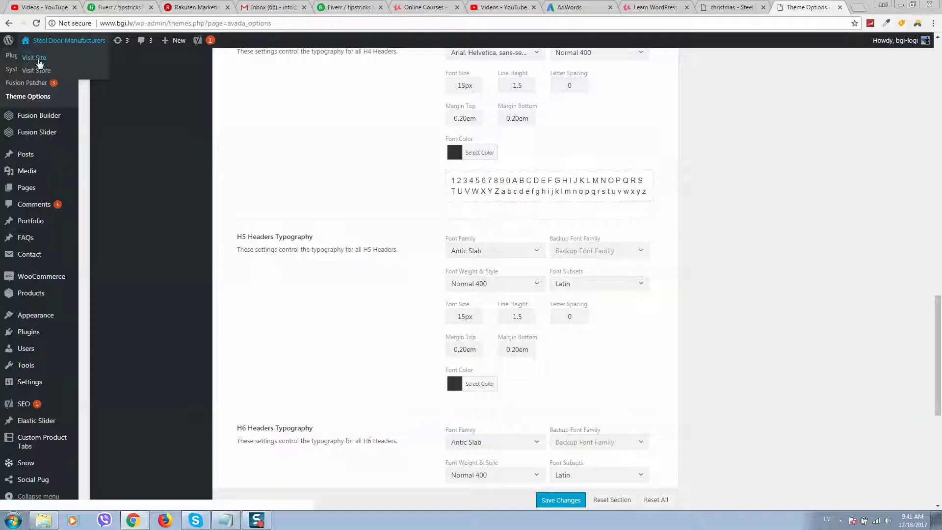
Step: Reload the Christmas page and check that the greeting text now displays in Arial
click(734, 7)
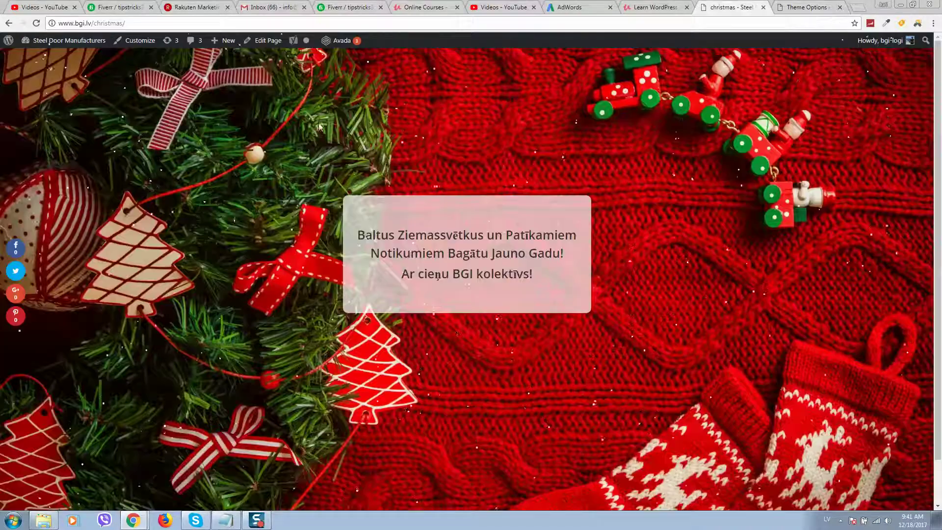
click(38, 23)
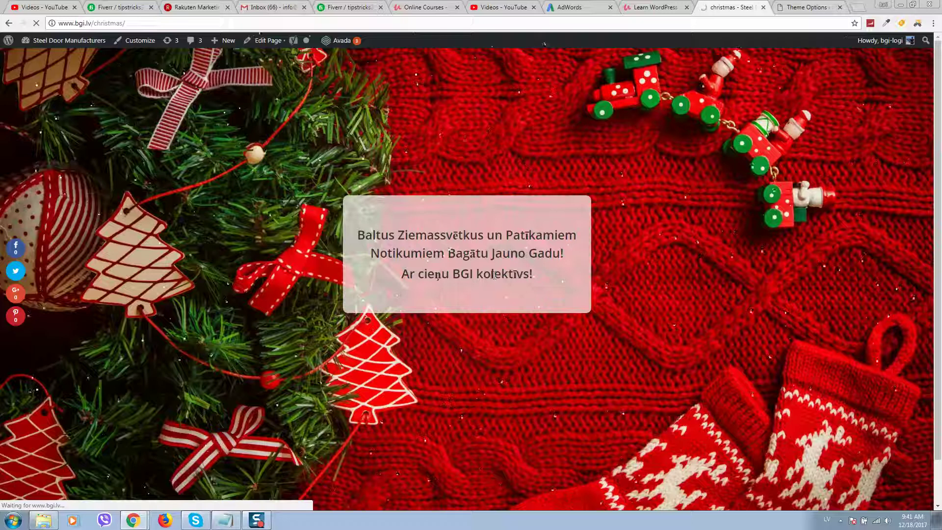
drag(366, 235, 604, 261)
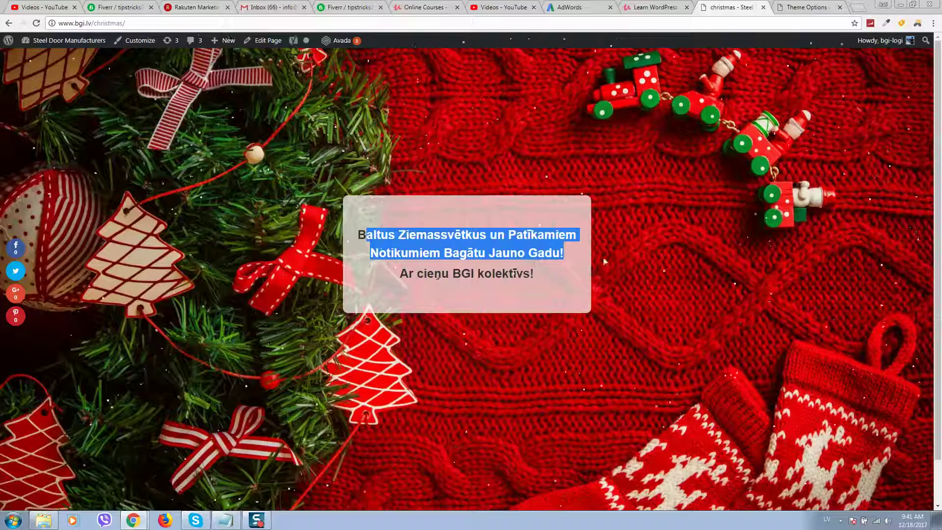
click(628, 297)
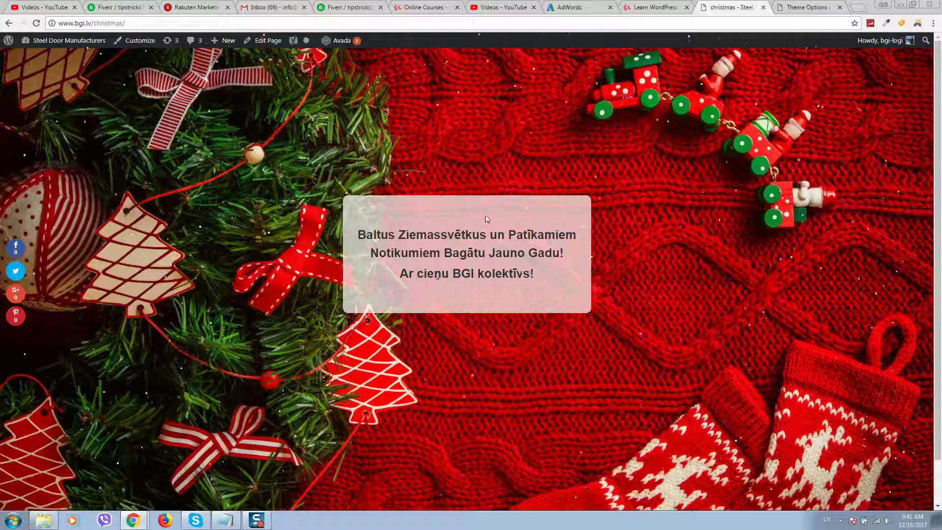